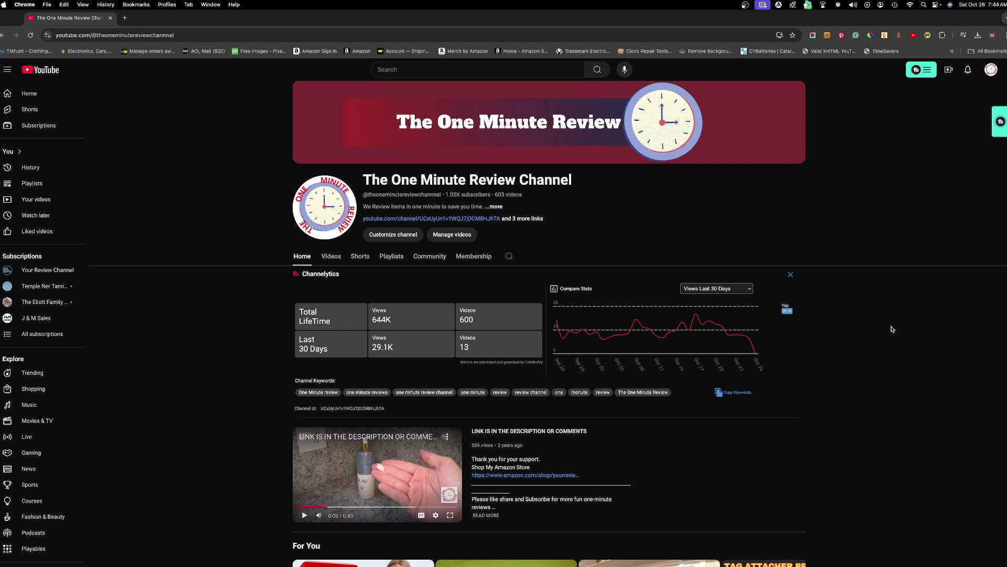
Step: Go from the account menu to the channel's copyright section in YouTube Studio
left_click(990, 69)
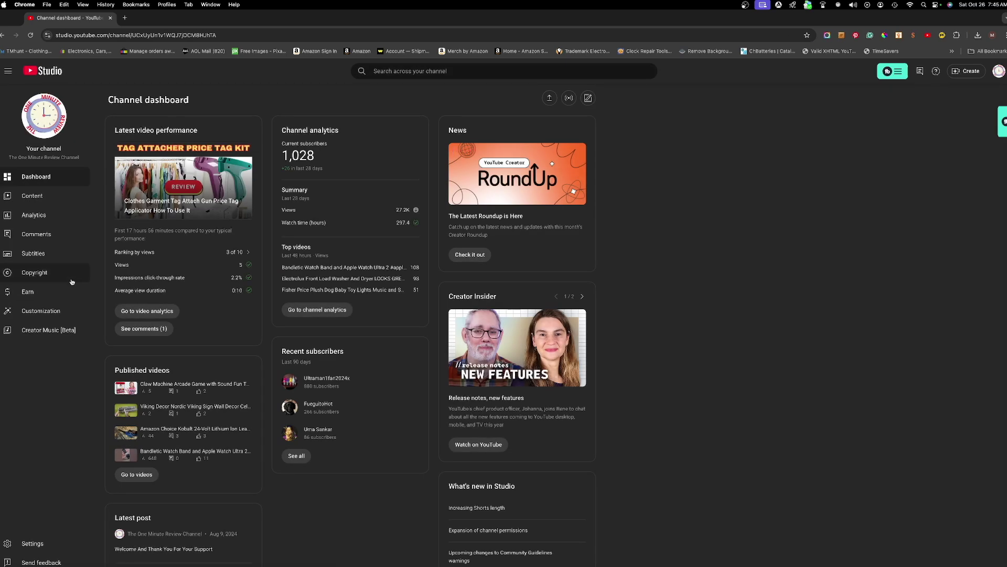
left_click(34, 272)
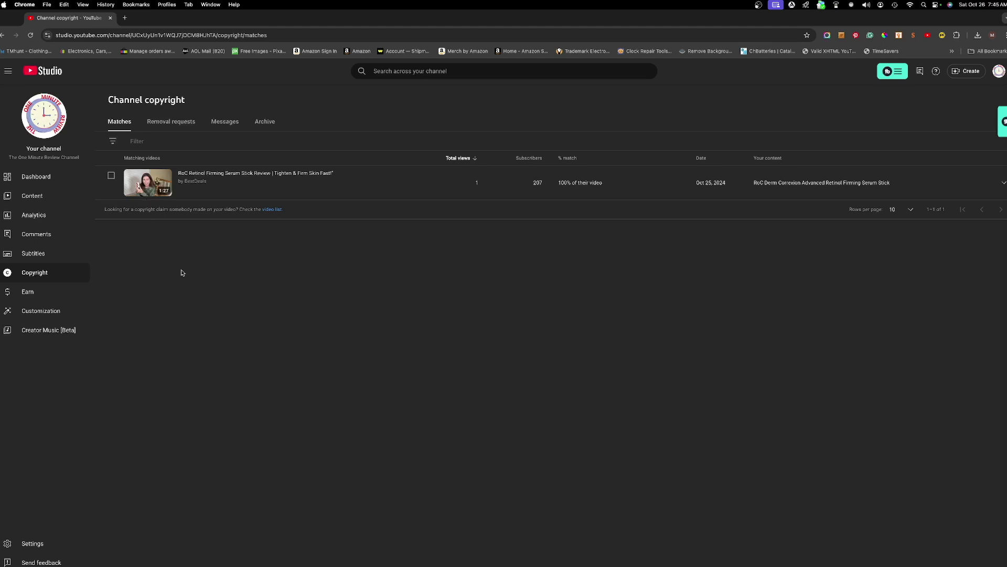
Step: Bring up the copied RoC Retinol serum review in a new tab and pause it
mouse_move(503, 182)
left_click(259, 179)
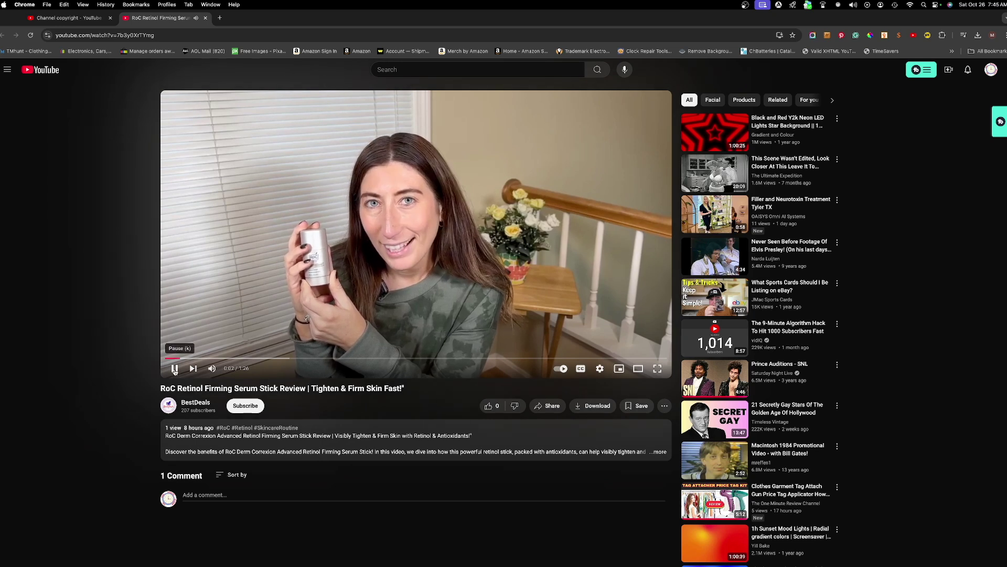
left_click(329, 248)
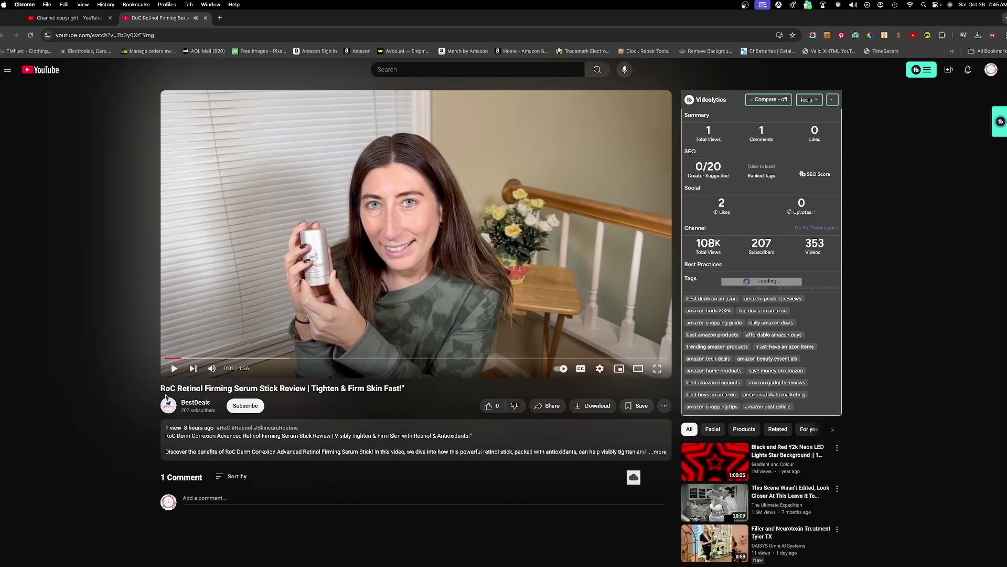
Step: Visit the uploader BestDeals' channel and list its uploaded videos
left_click(169, 405)
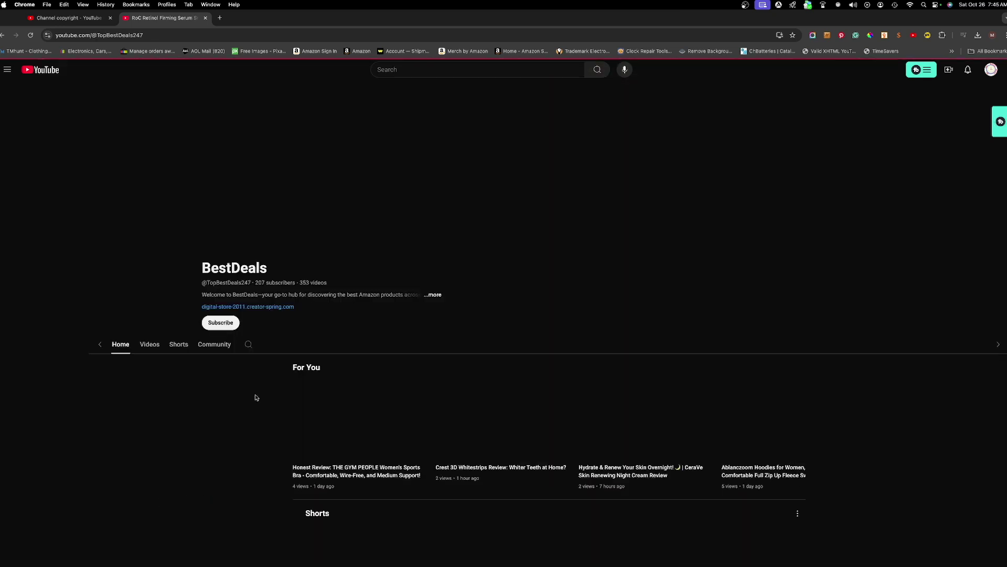
scroll(539, 236, "down", 3)
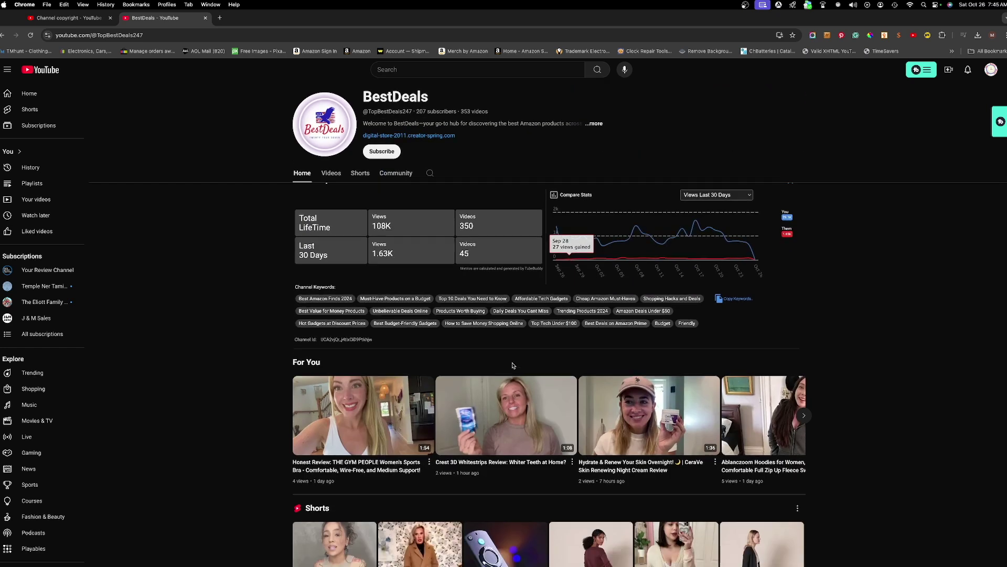
scroll(538, 275, "down", 5)
scroll(516, 323, "down", 2)
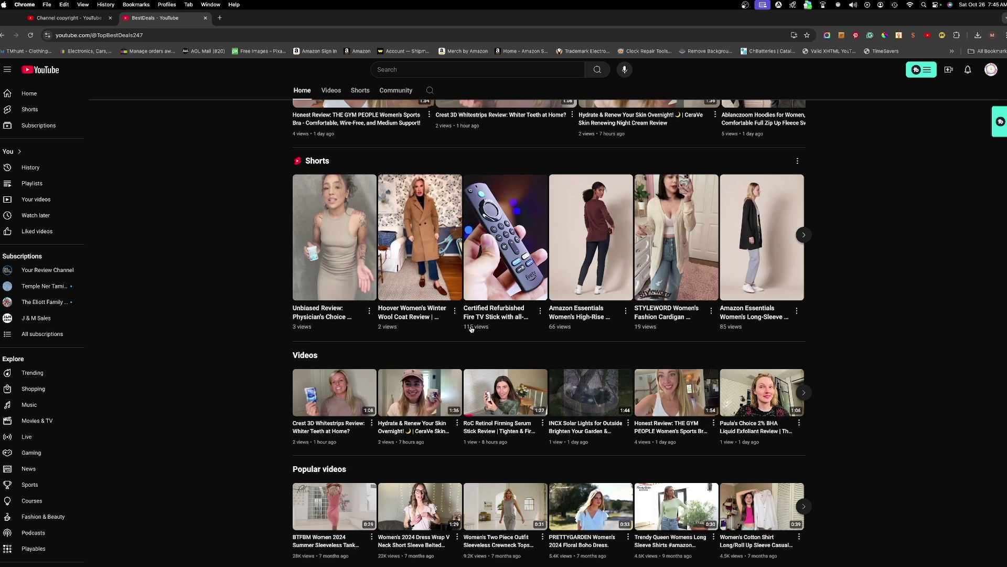
scroll(471, 328, "up", 5)
scroll(470, 327, "up", 5)
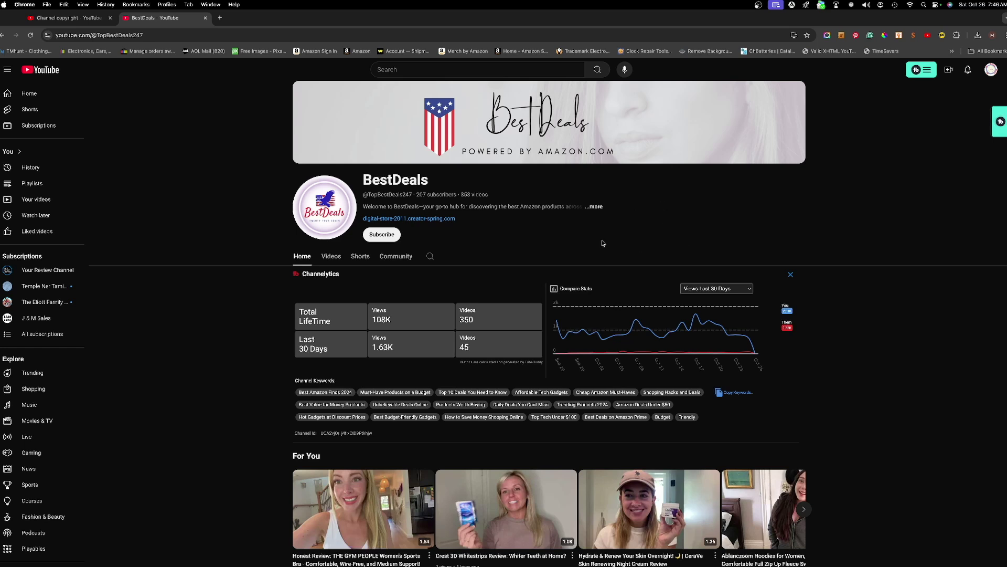
left_click(331, 256)
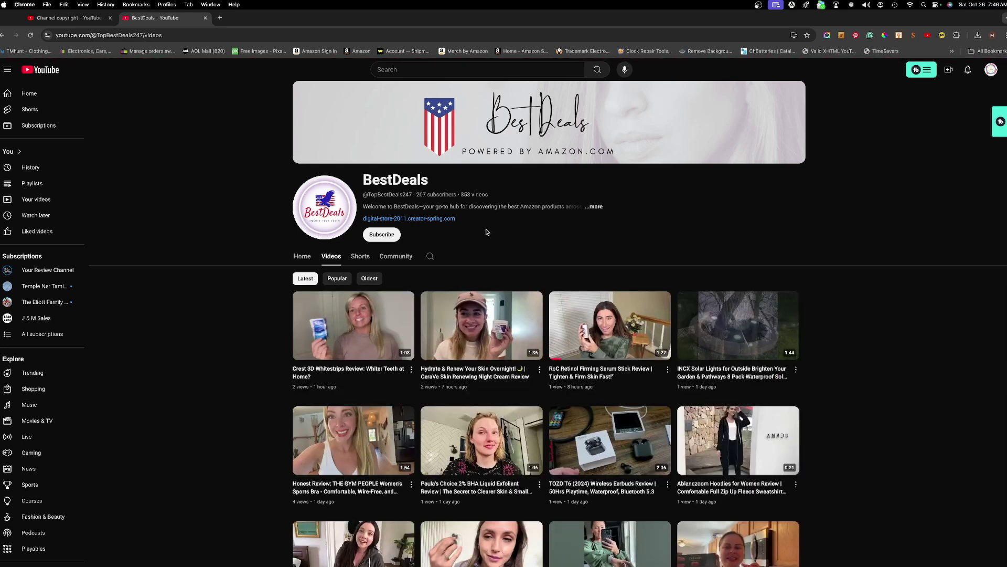
scroll(472, 285, "down", 10)
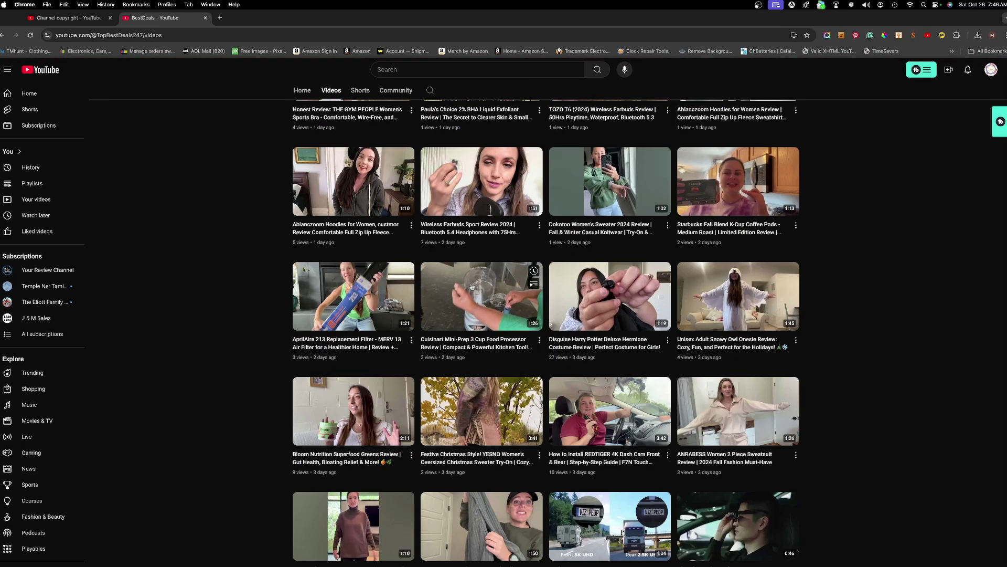
scroll(472, 285, "down", 5)
scroll(473, 286, "down", 5)
scroll(472, 286, "down", 3)
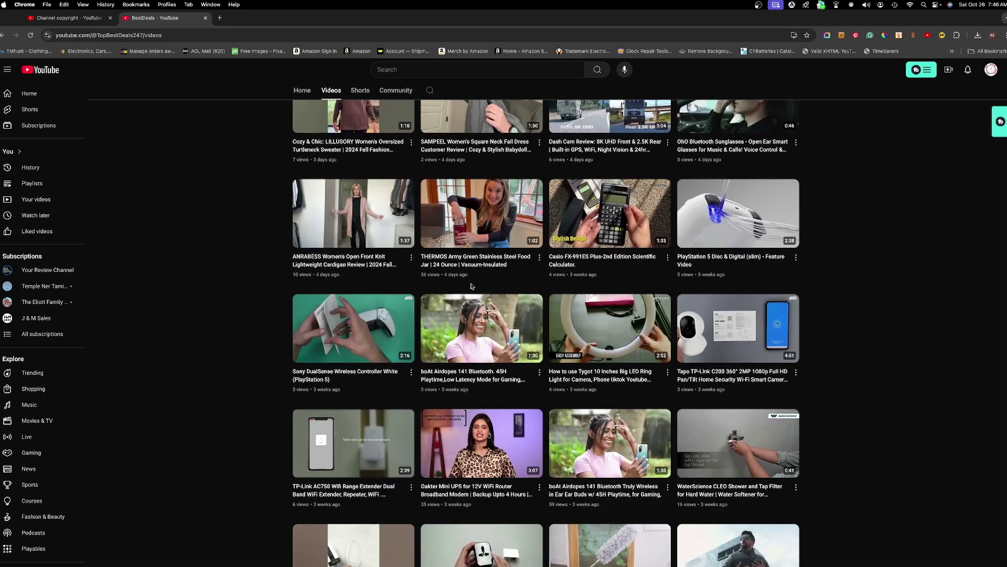
scroll(472, 286, "down", 5)
scroll(472, 285, "down", 5)
scroll(443, 277, "down", 4)
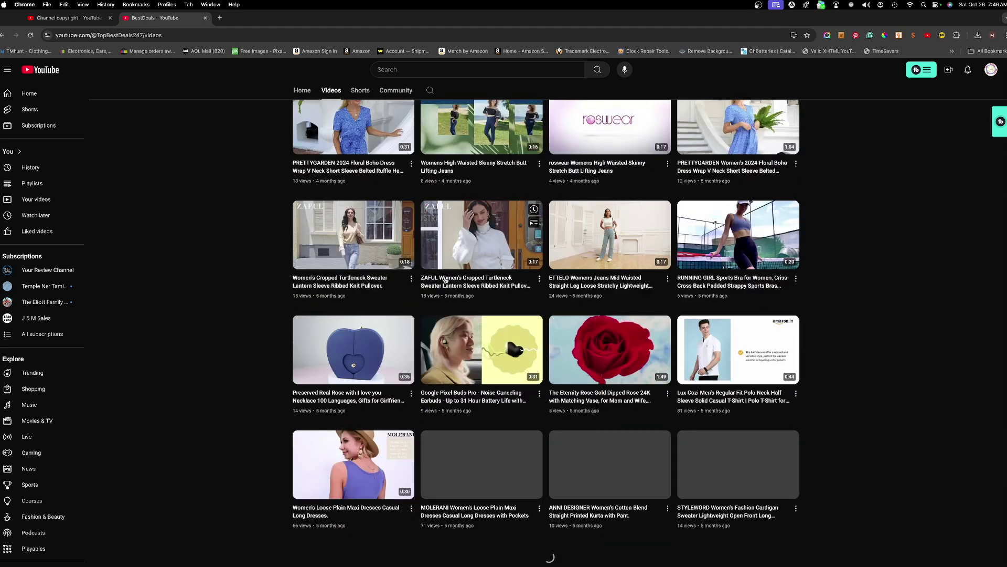
scroll(443, 278, "up", 10)
scroll(473, 236, "up", 10)
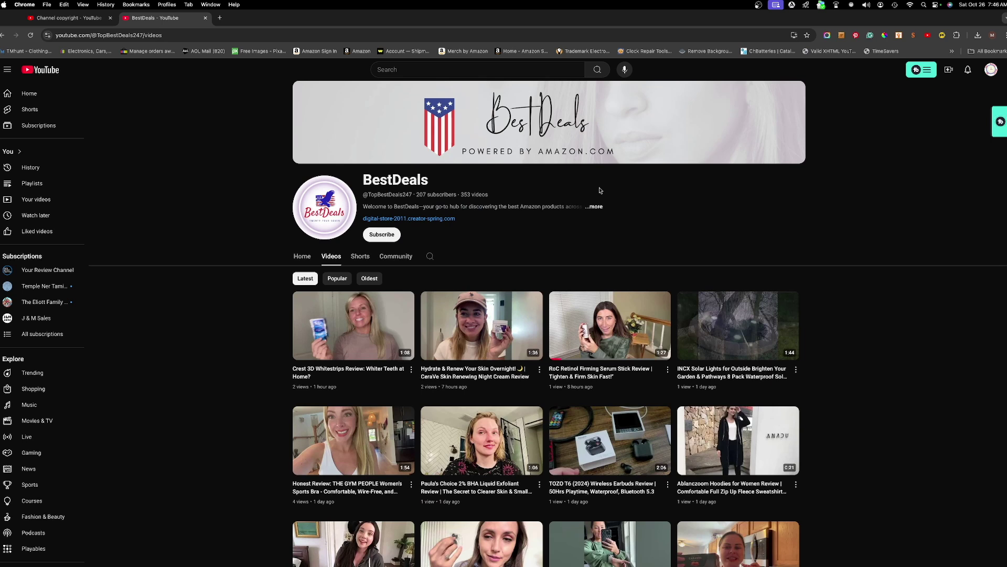
Step: Select the matching RoC Retinol serum video and start a removal request for it
left_click(67, 18)
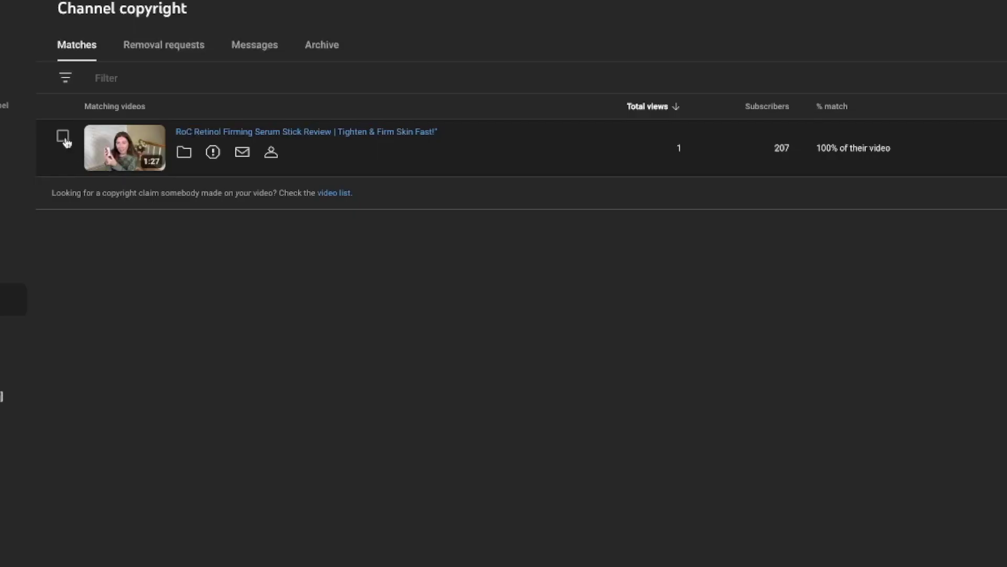
left_click(63, 137)
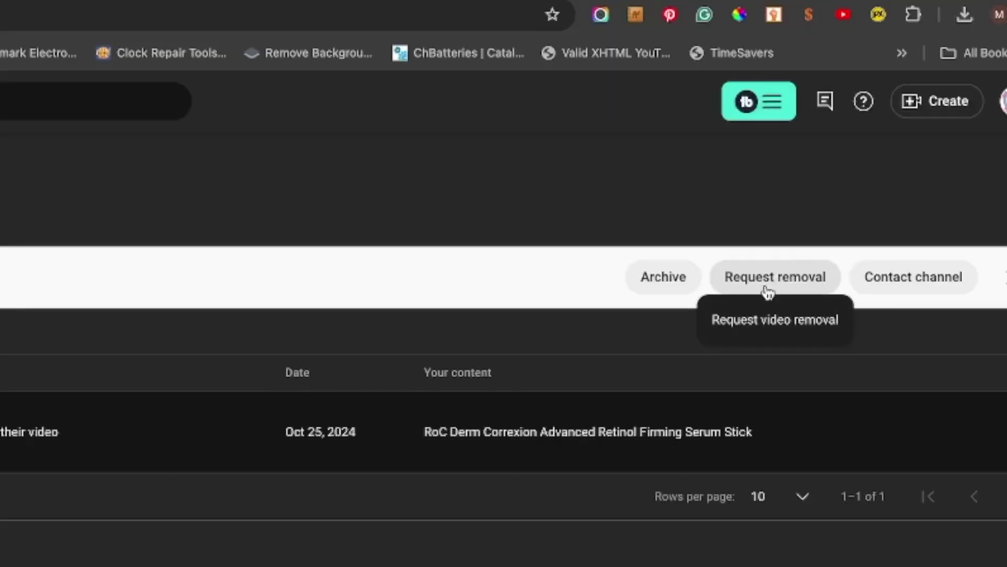
left_click(773, 282)
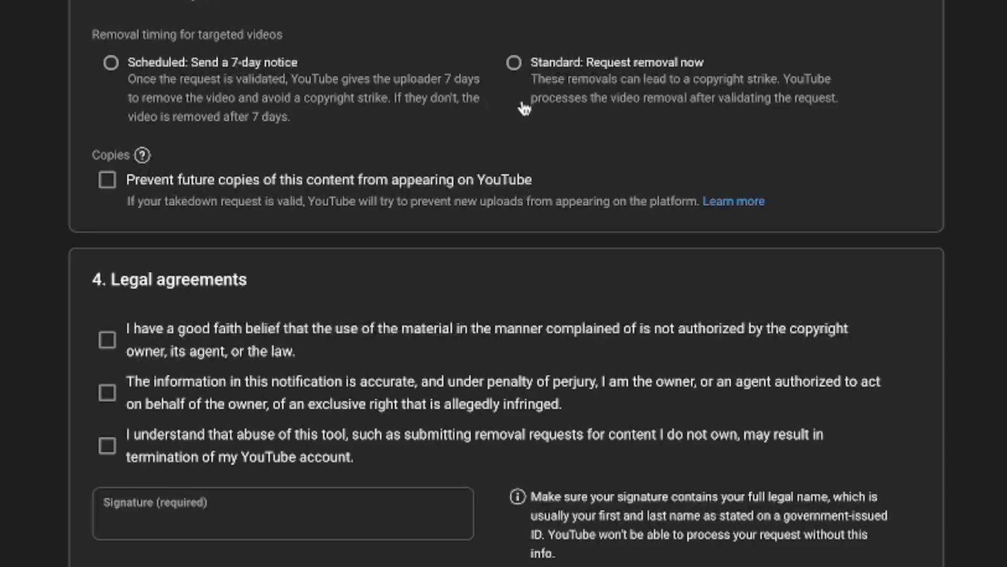
Step: Choose Standard immediate removal, prevent future copies, and certify worldwide exclusive rights
left_click(515, 63)
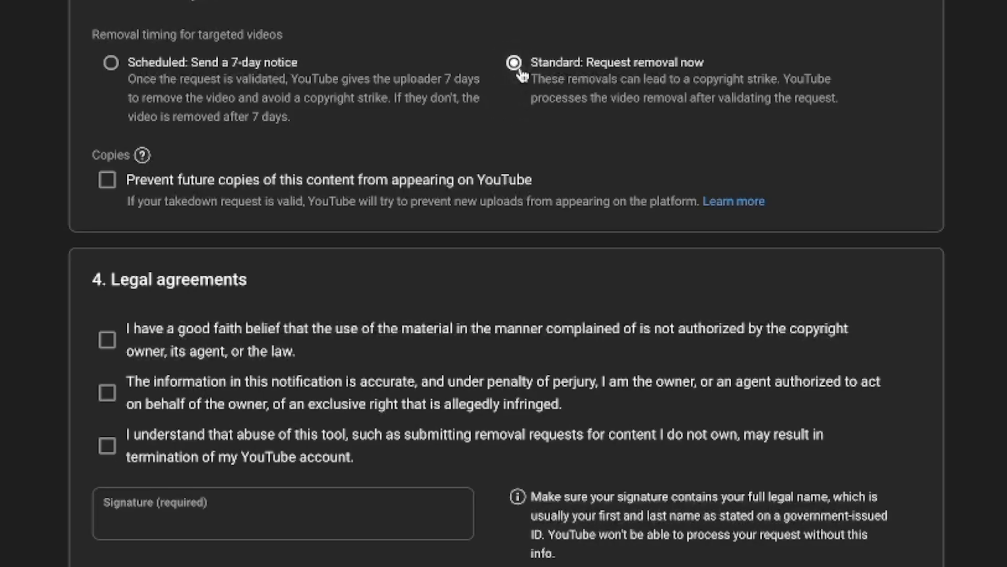
left_click(108, 181)
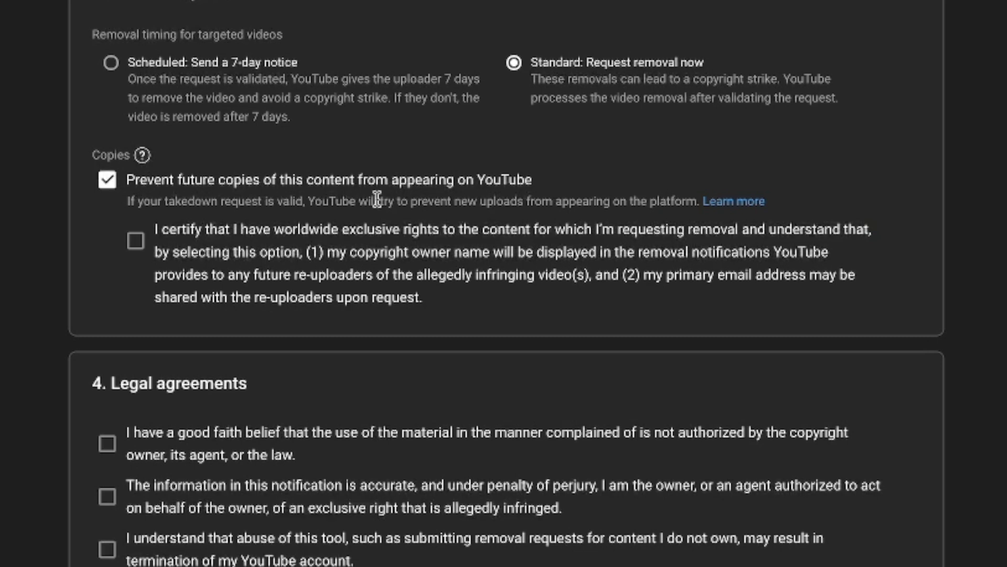
left_click(136, 241)
scroll(155, 282, "down", 1)
scroll(152, 249, "down", 1)
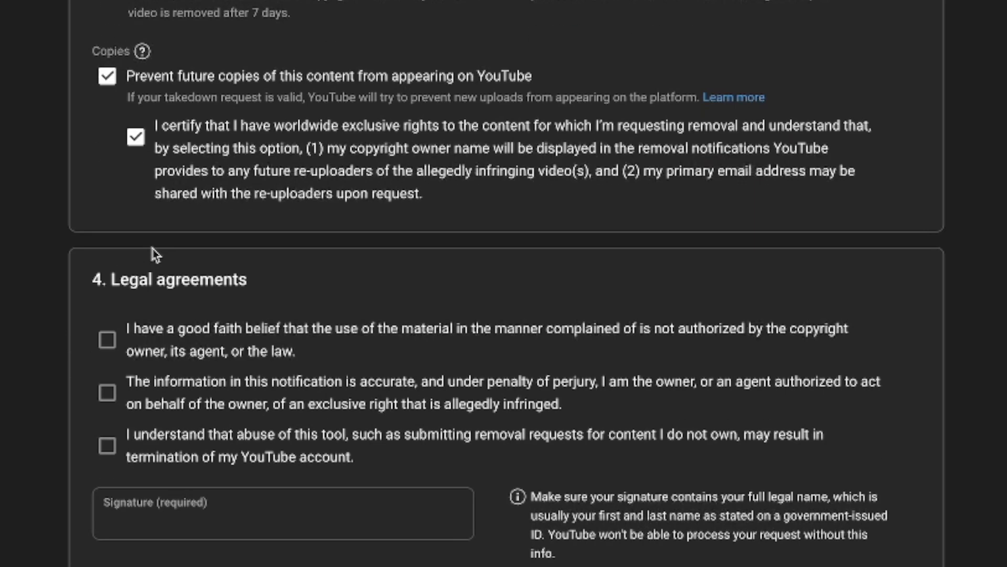
Step: Accept all three legal agreements — good faith, accuracy, abuse warning — and begin the signature
left_click(107, 338)
left_click(107, 391)
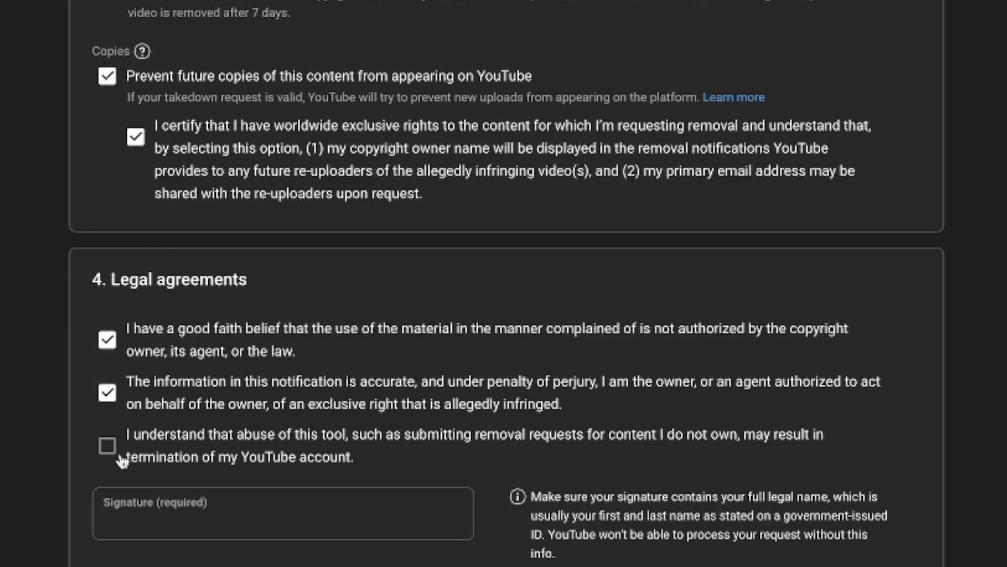
left_click(107, 445)
left_click(241, 520)
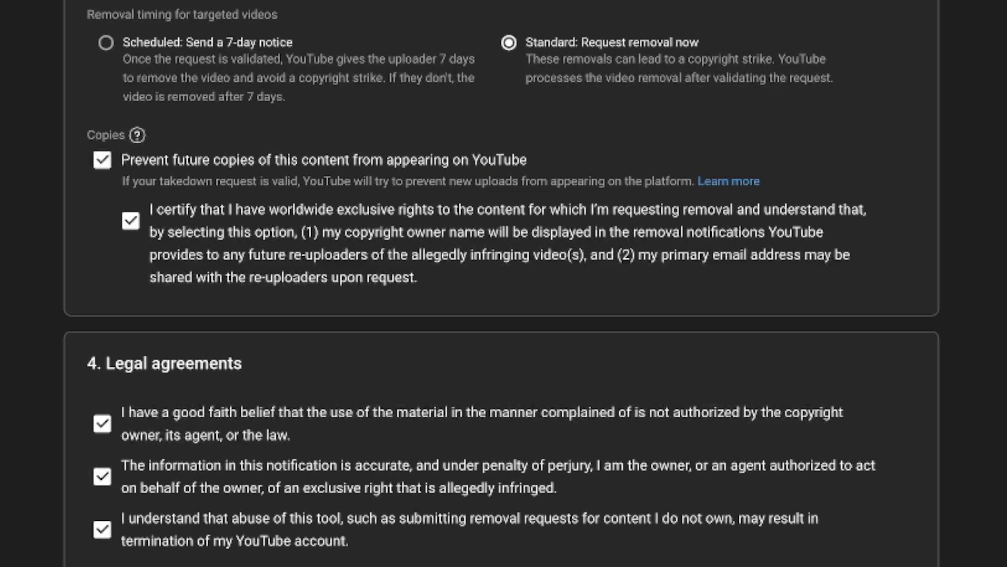
scroll(992, 169, "up", 1)
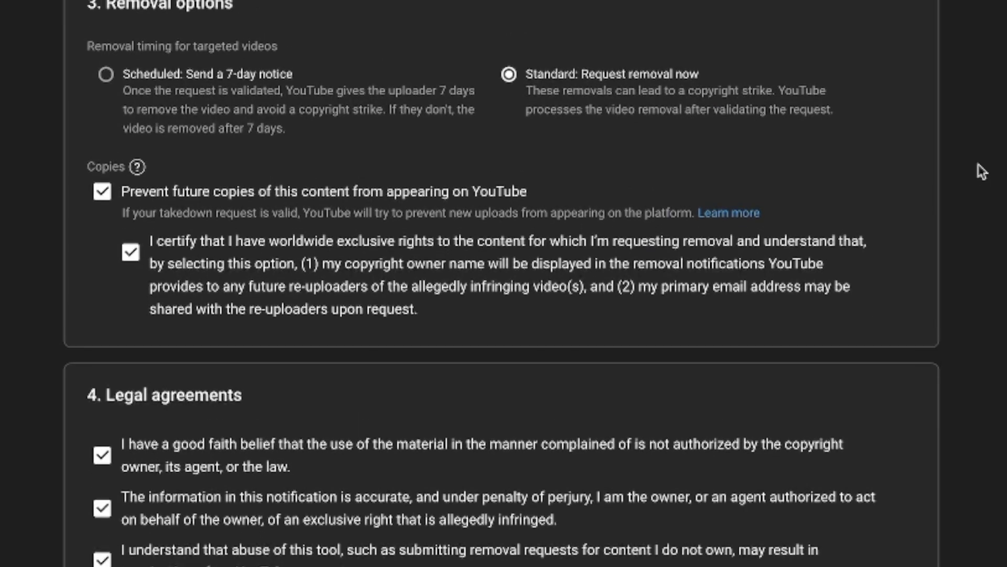
scroll(992, 169, "down", 1)
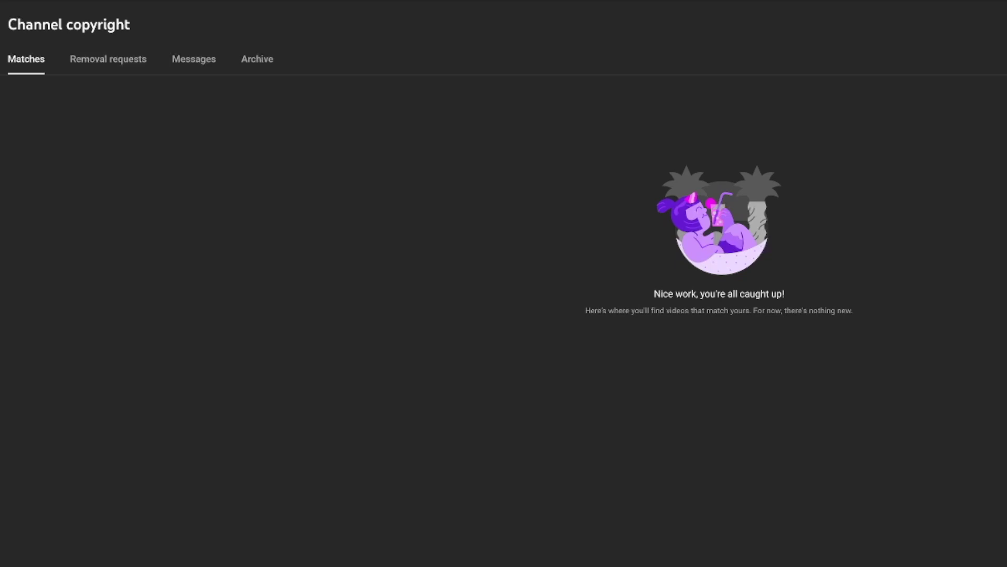
Step: View the Removal requests list showing the serum video request In progress
left_click(108, 59)
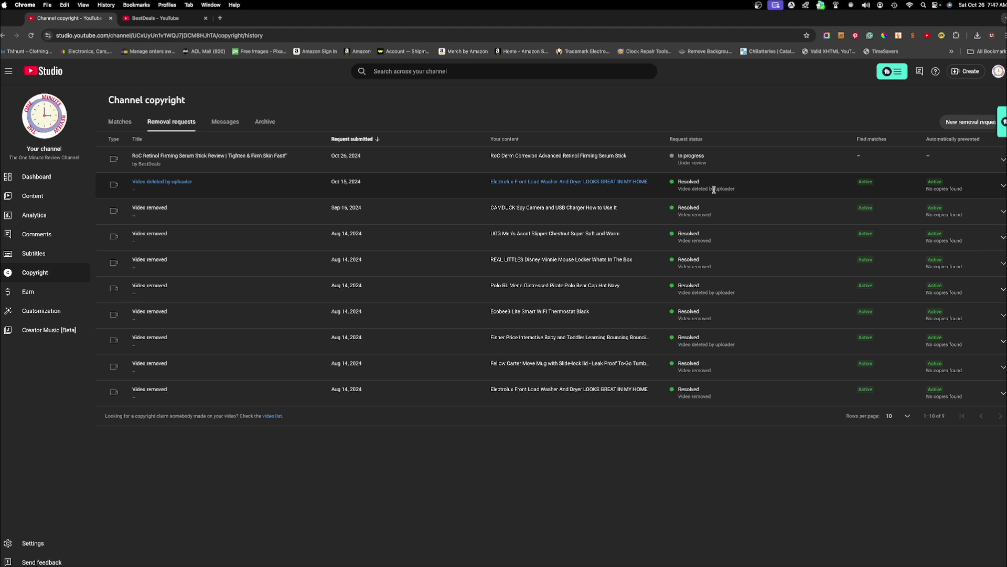
Step: Leave Studio for The One Minute Review Channel's own YouTube page
left_click(998, 71)
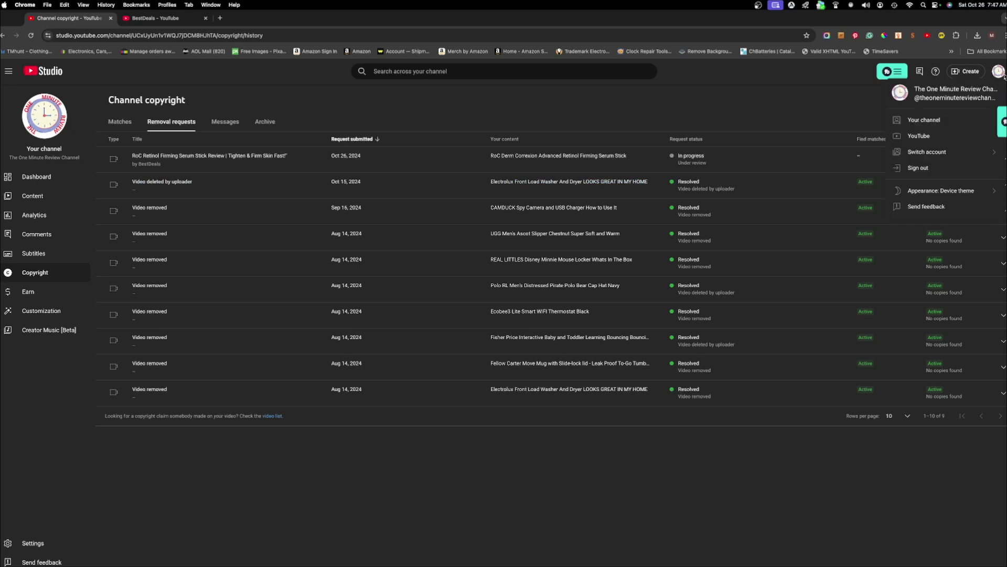
left_click(936, 120)
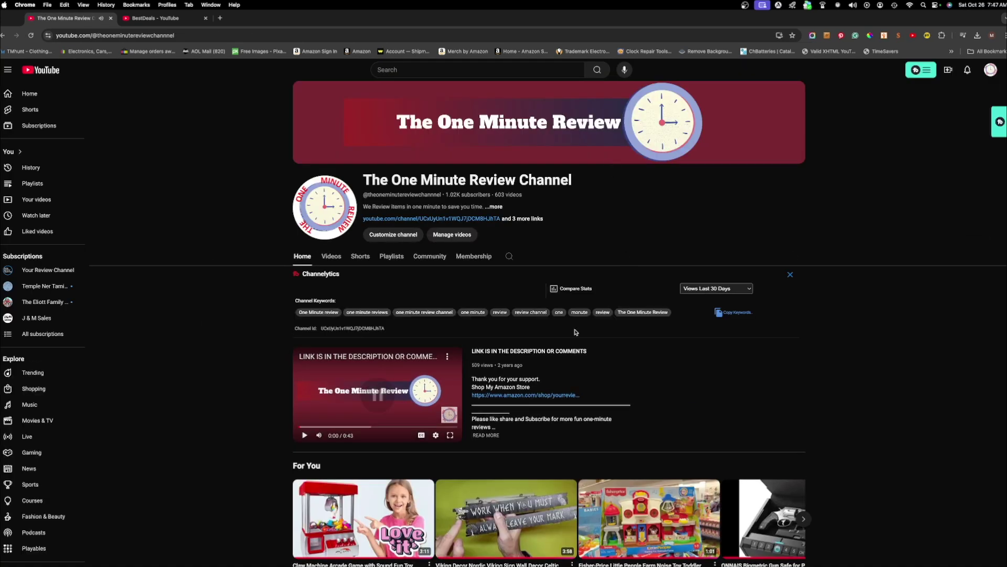
scroll(575, 332, "down", 5)
scroll(575, 332, "down", 1)
scroll(574, 332, "up", 5)
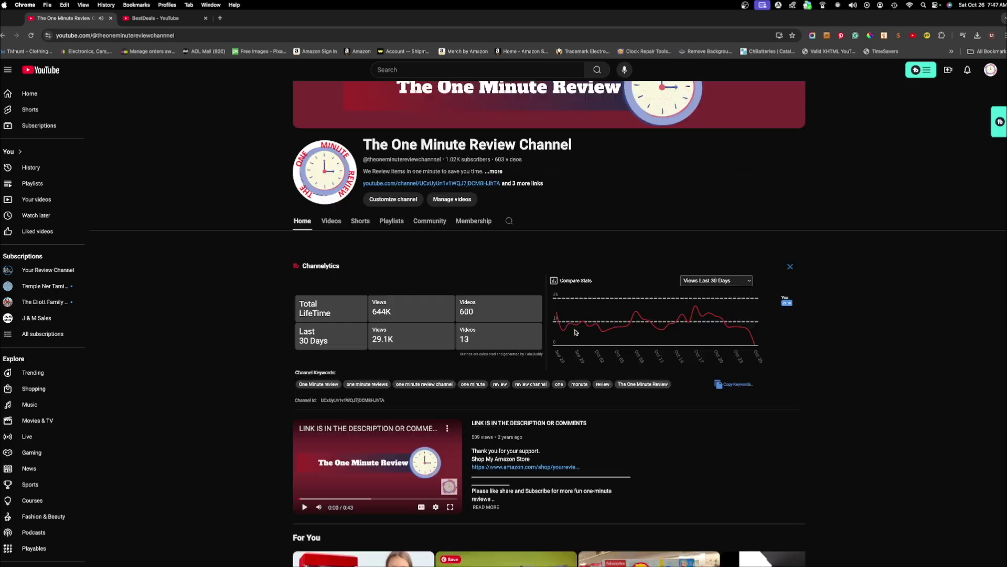